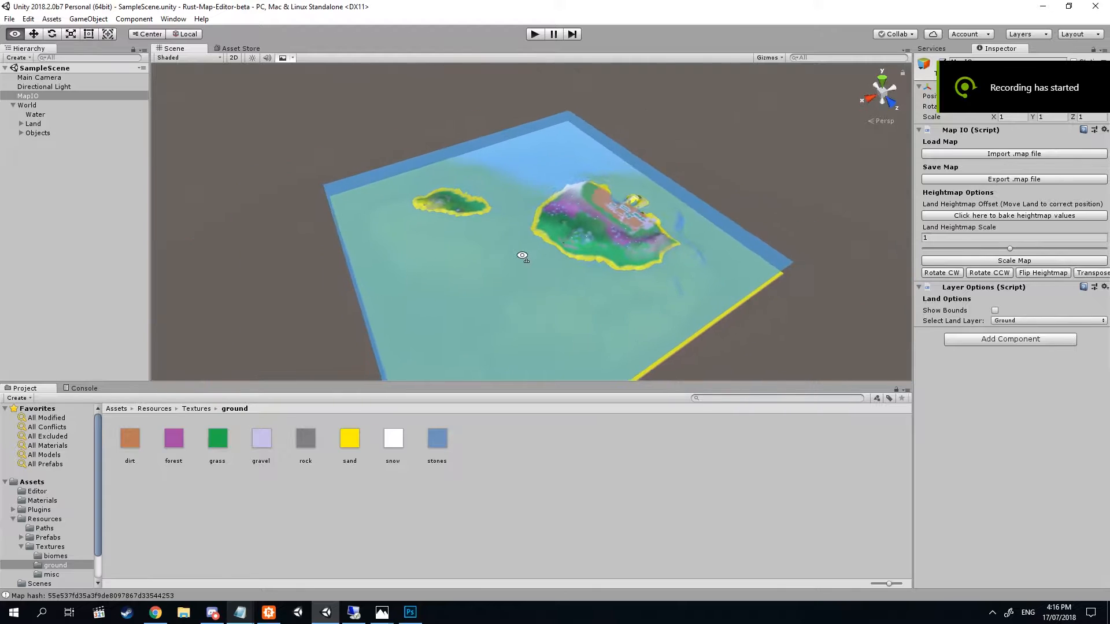
Examine both islands and the surrounding water on the Ground layer from near and far
key(s)
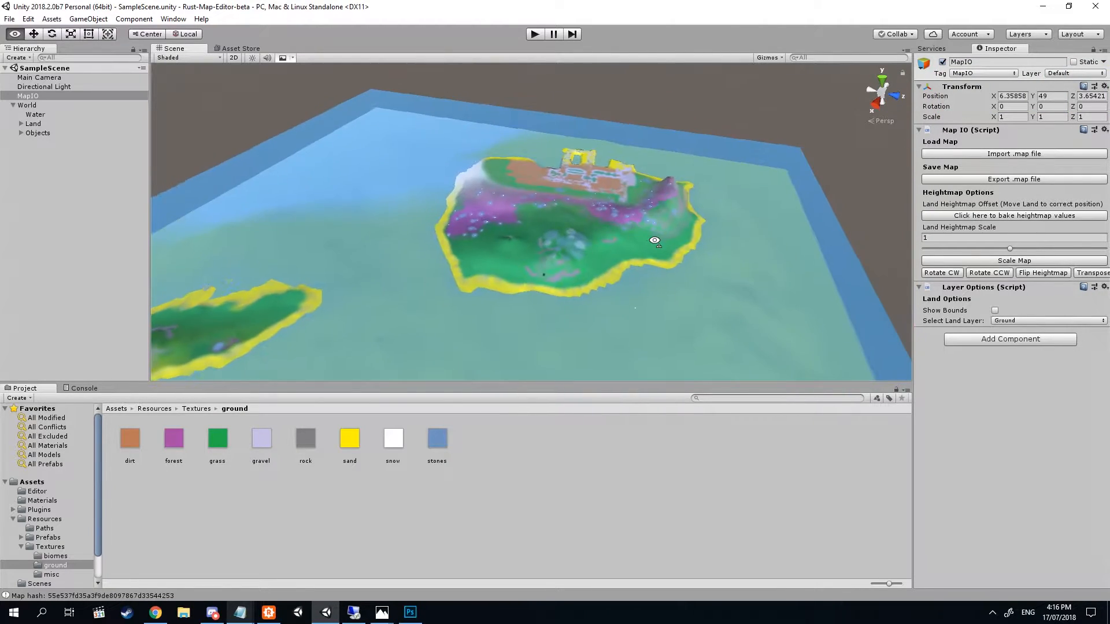
key(w)
key(s)
key(w)
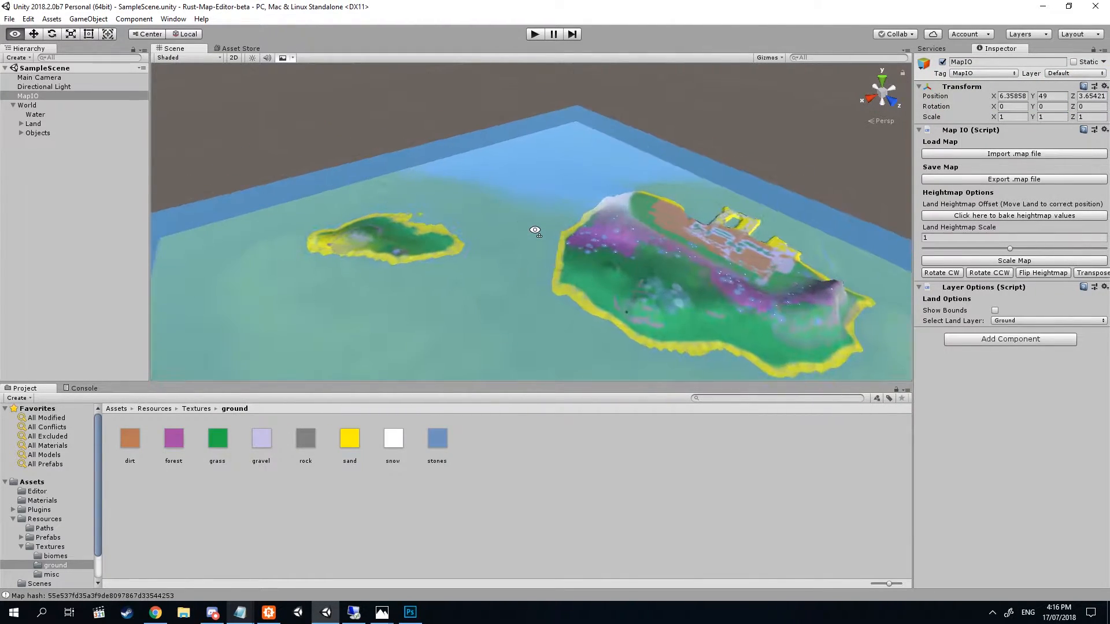
key(s)
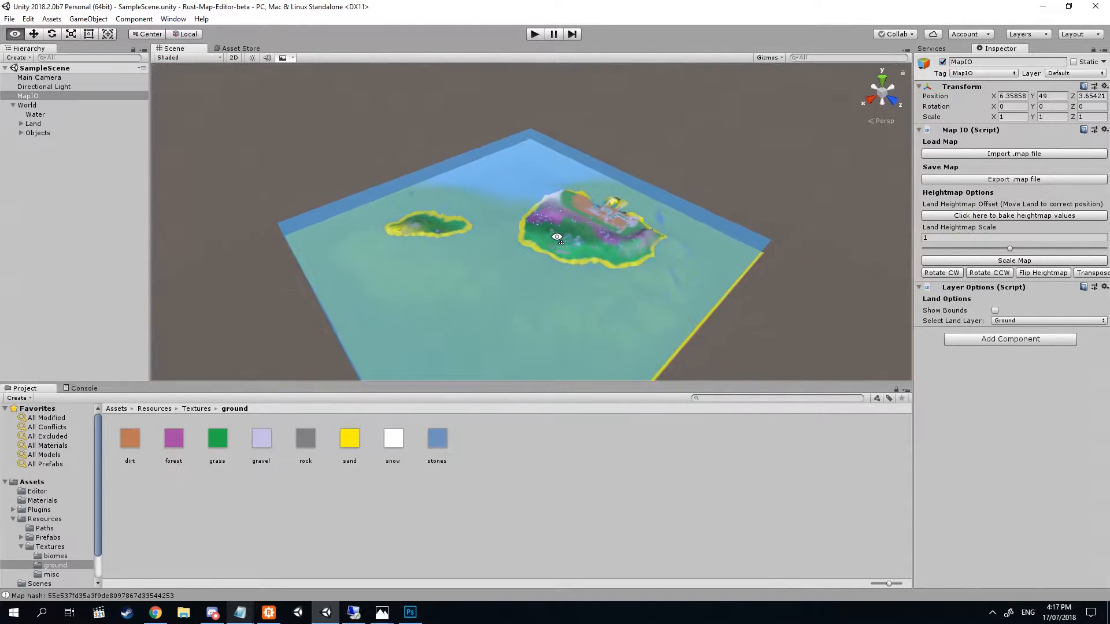
key(w)
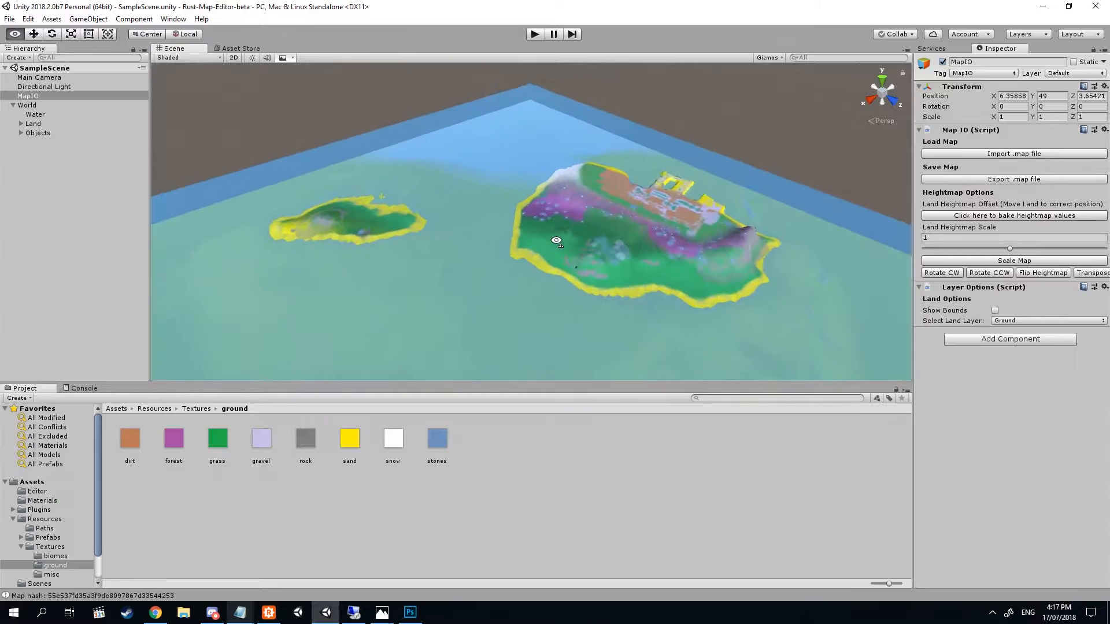
key(s)
key(w)
key(s)
key(w)
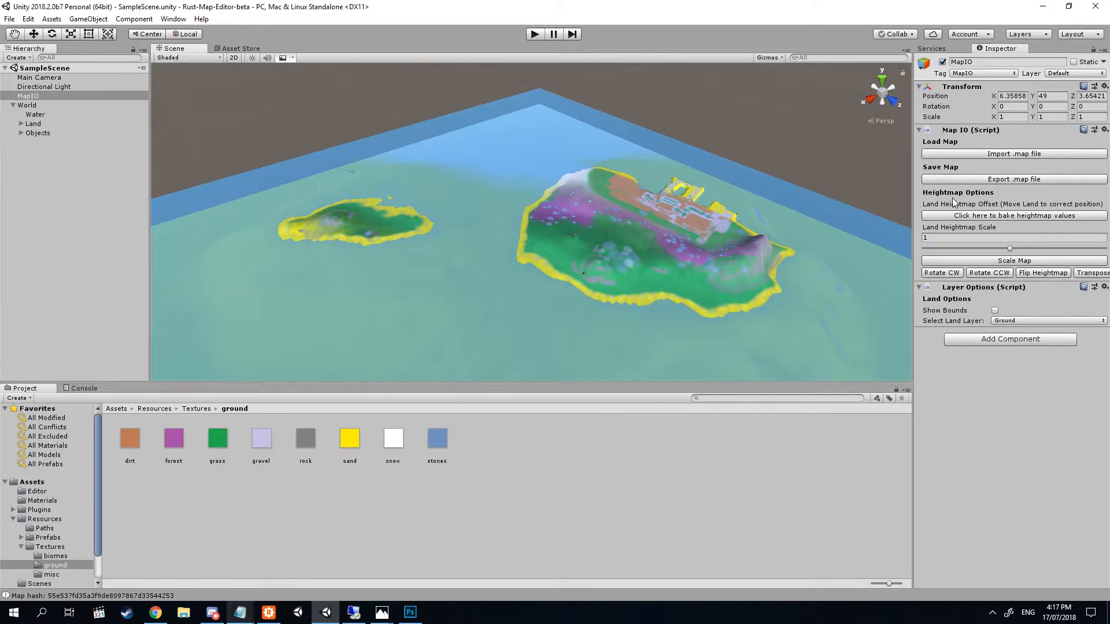
Switch the land layer to Alpha and inspect the magenta area on the large island up close
click(1048, 320)
click(1023, 359)
right_drag(727, 184, 174, 171)
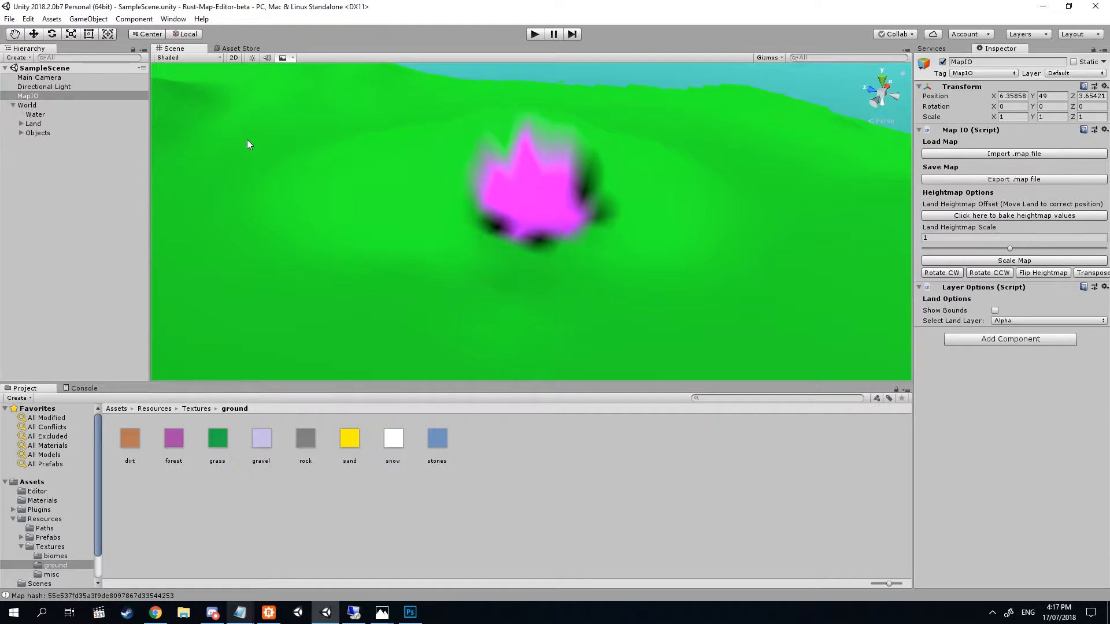
mouse_move(500, 226)
right_down()
mouse_move(433, 206)
mouse_move(503, 200)
mouse_move(412, 175)
mouse_move(433, 253)
mouse_move(362, 258)
right_up()
scroll(365, 258, down, 5)
Select the white monument prefab cube near the magenta area and view its placement on the island
click(489, 233)
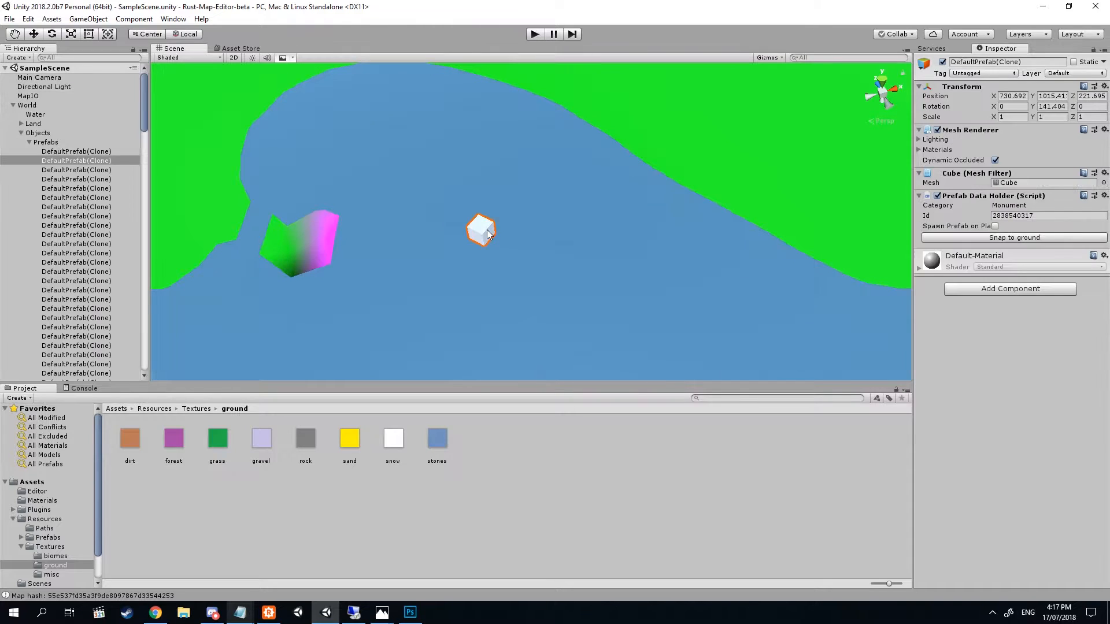
right_drag(567, 228, 731, 211)
scroll(486, 213, down, 10)
scroll(526, 194, up, 5)
scroll(619, 216, up, 5)
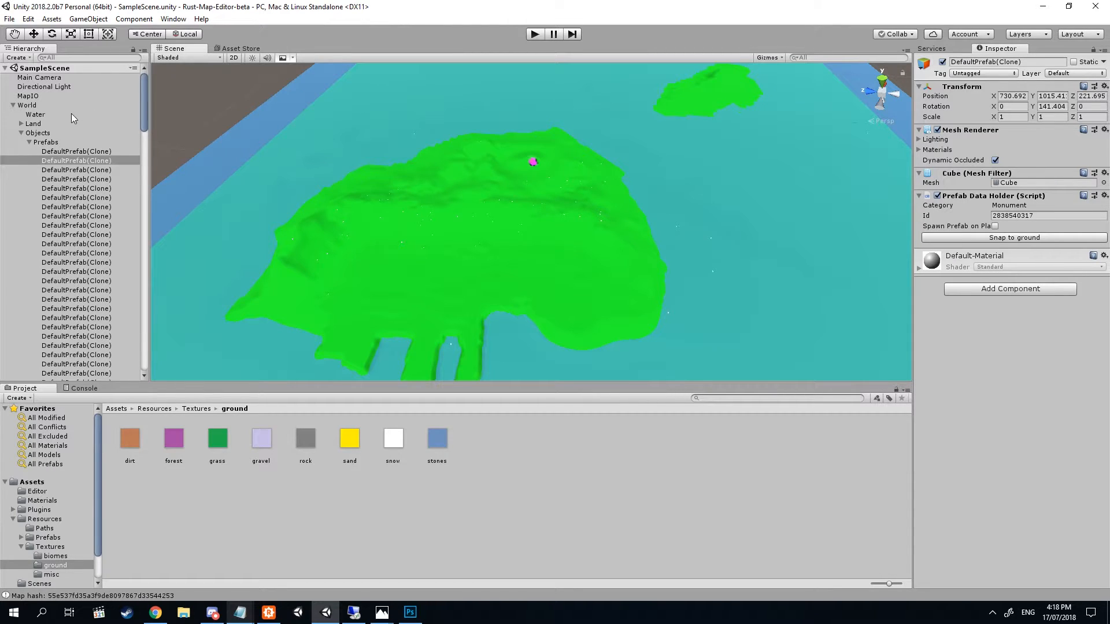
Collapse the Objects group and activate the Paint Texture tool on the Land terrain
click(22, 133)
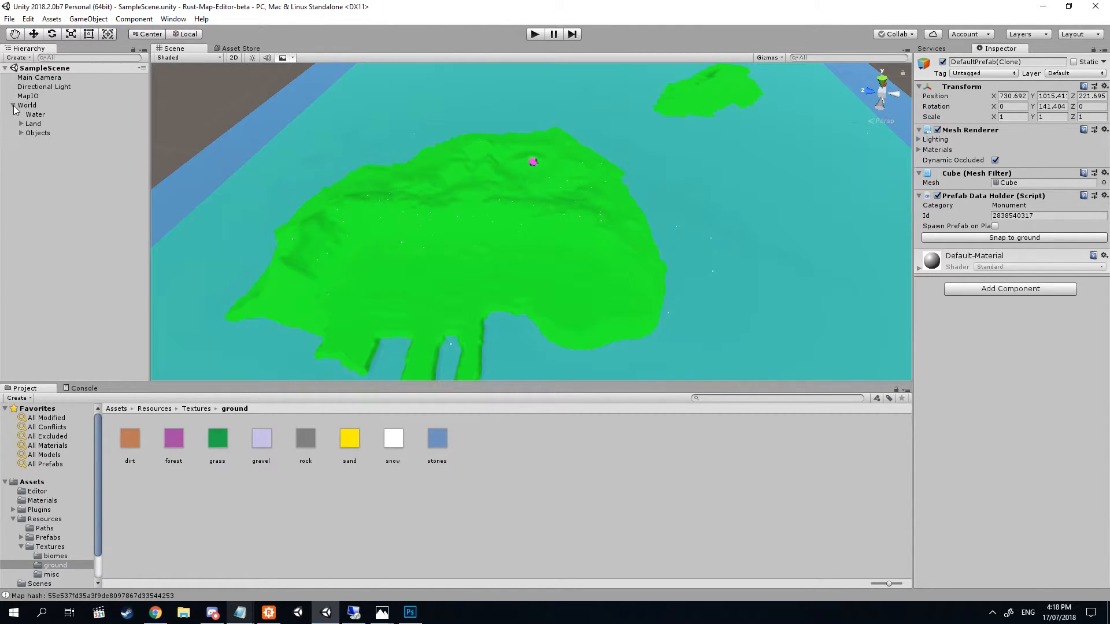
click(33, 124)
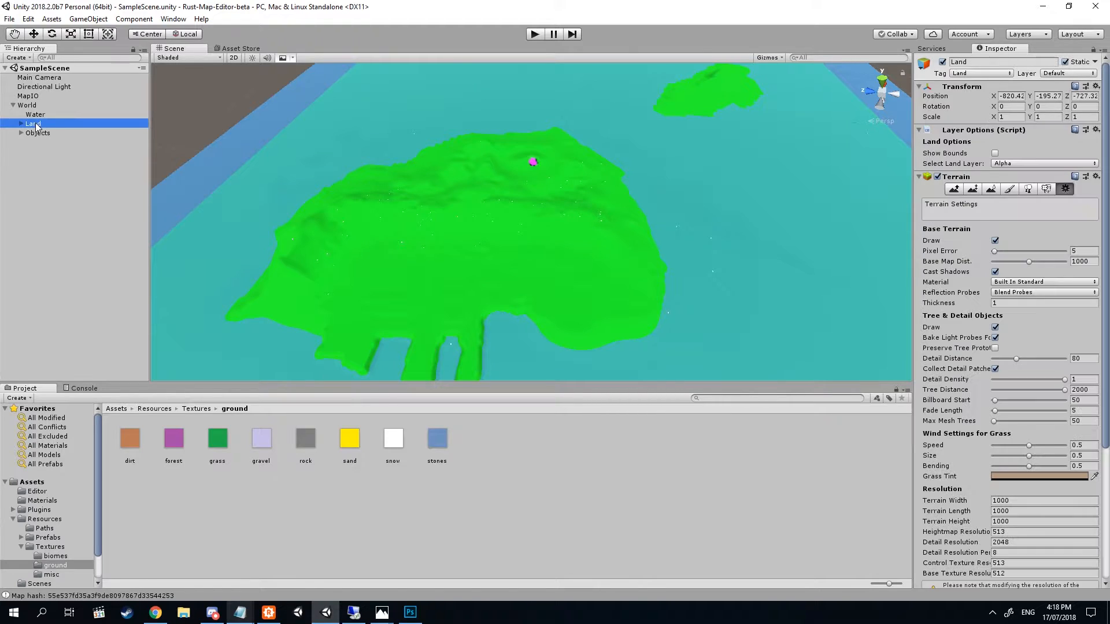
click(1010, 190)
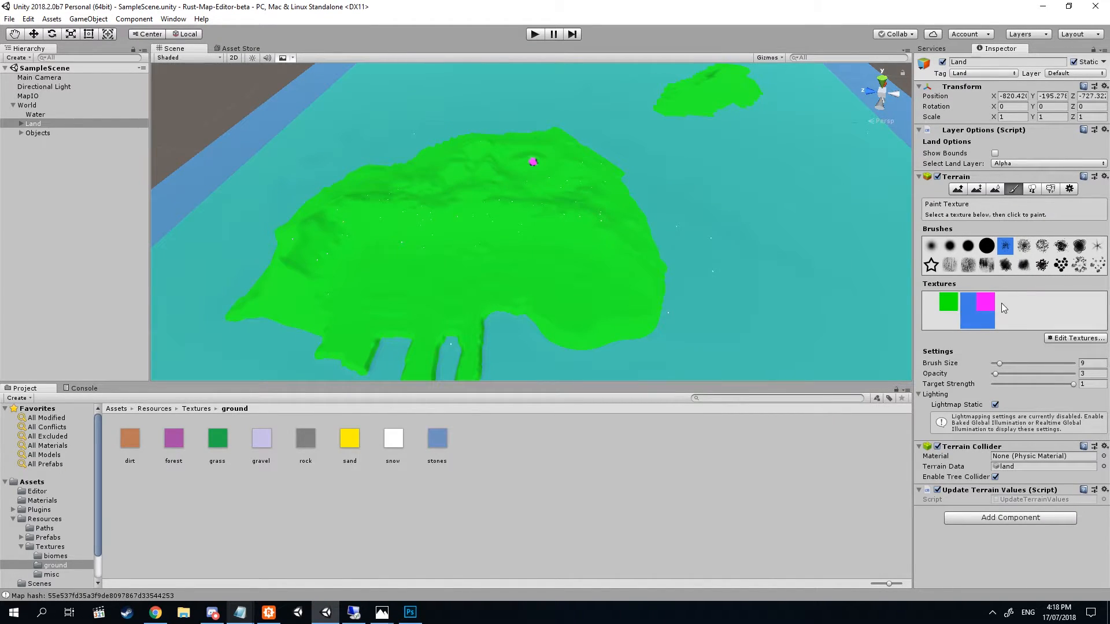
Paint a magenta streak across the large island's Alpha layer with a soft round brush and cover it with green using the solid round brush
click(951, 246)
mouse_move(572, 241)
mouse_down()
mouse_move(469, 241)
mouse_move(521, 248)
mouse_up()
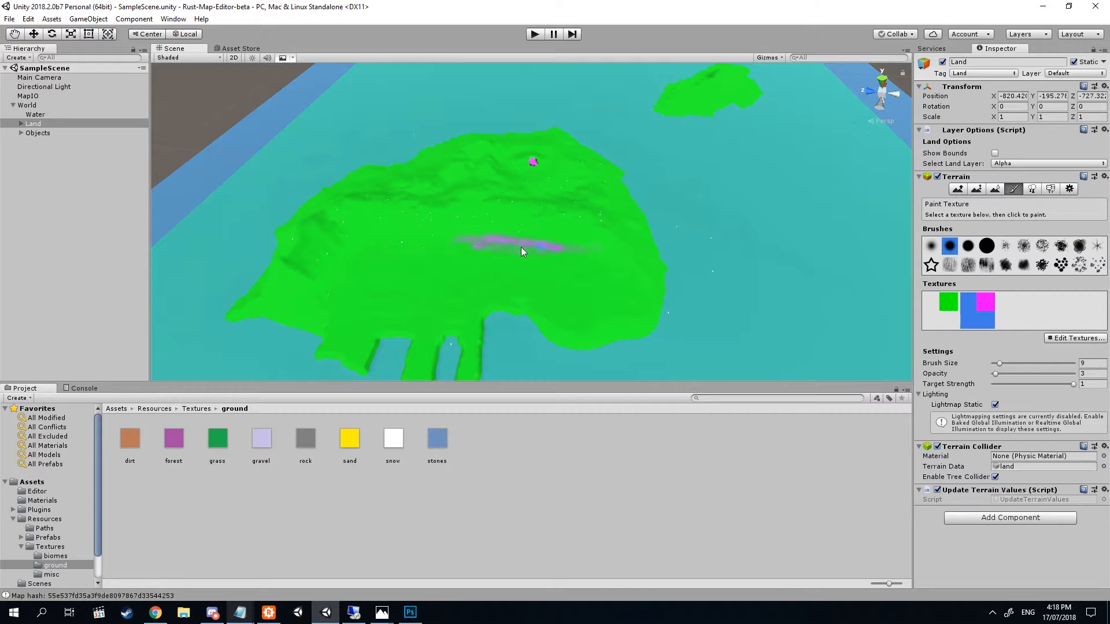
click(948, 301)
click(987, 247)
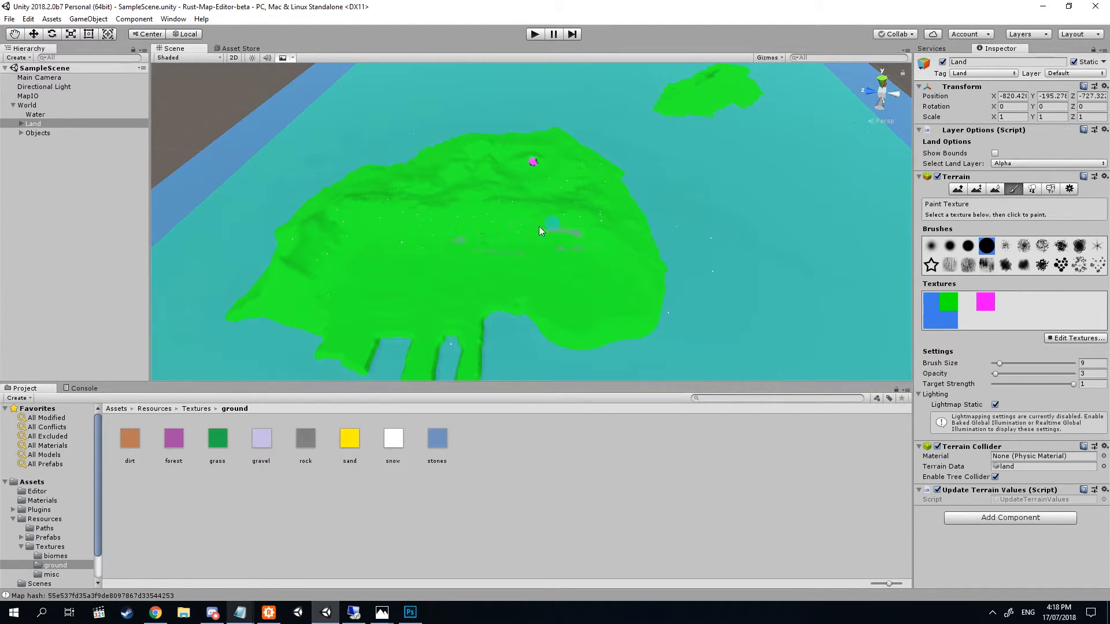
mouse_move(488, 259)
right_down()
mouse_move(446, 236)
mouse_move(470, 262)
right_up()
Switch the land layer to Topology and review the list of available topology layers
click(1052, 165)
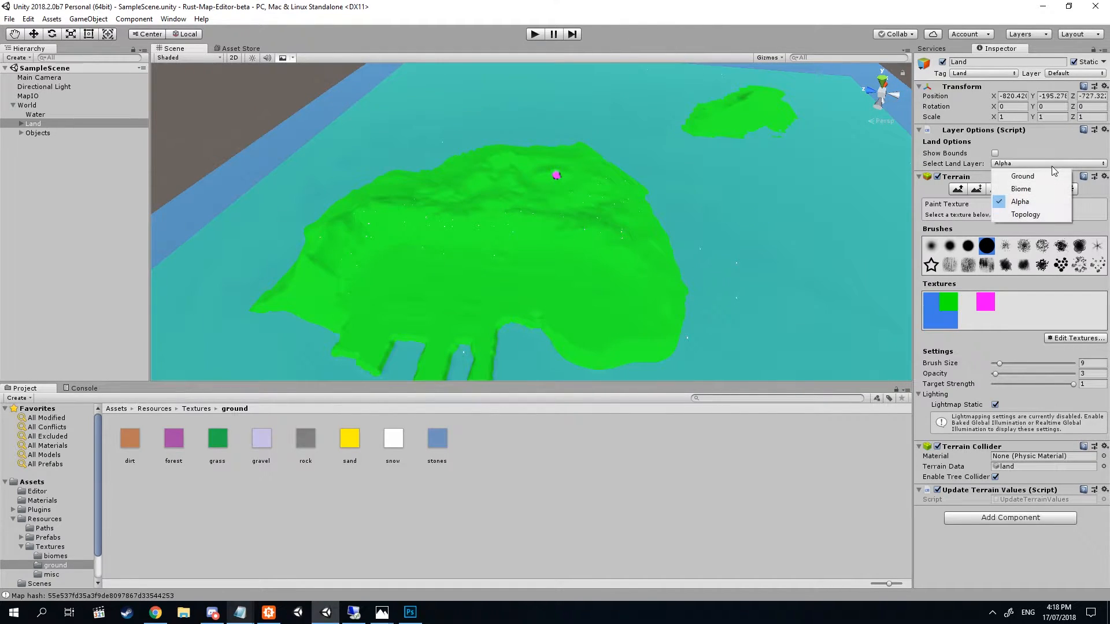
click(1057, 215)
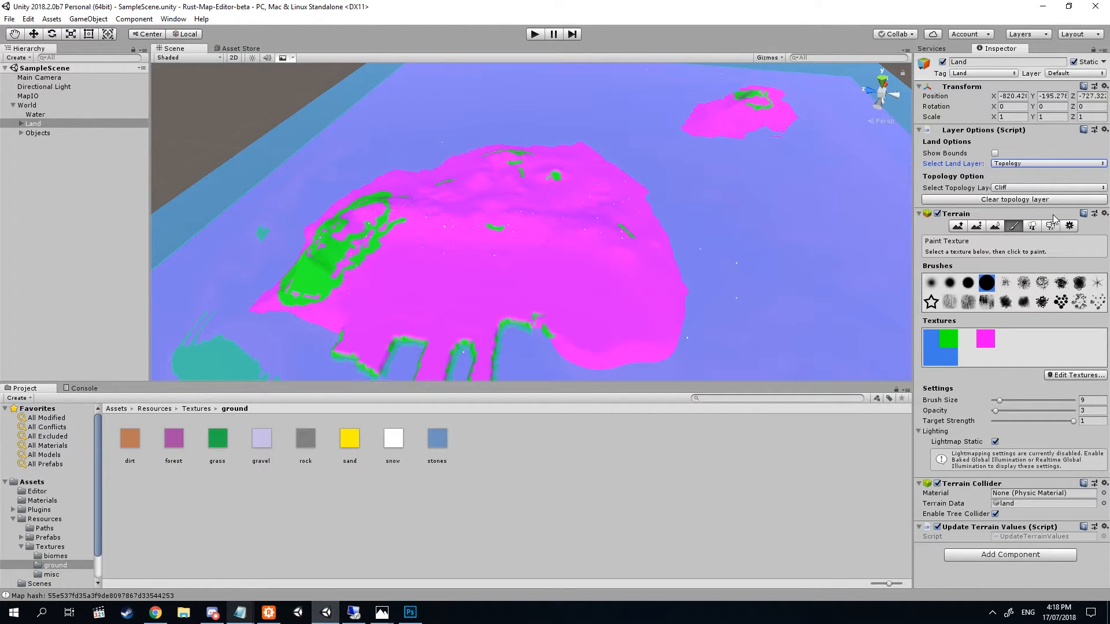
click(1038, 188)
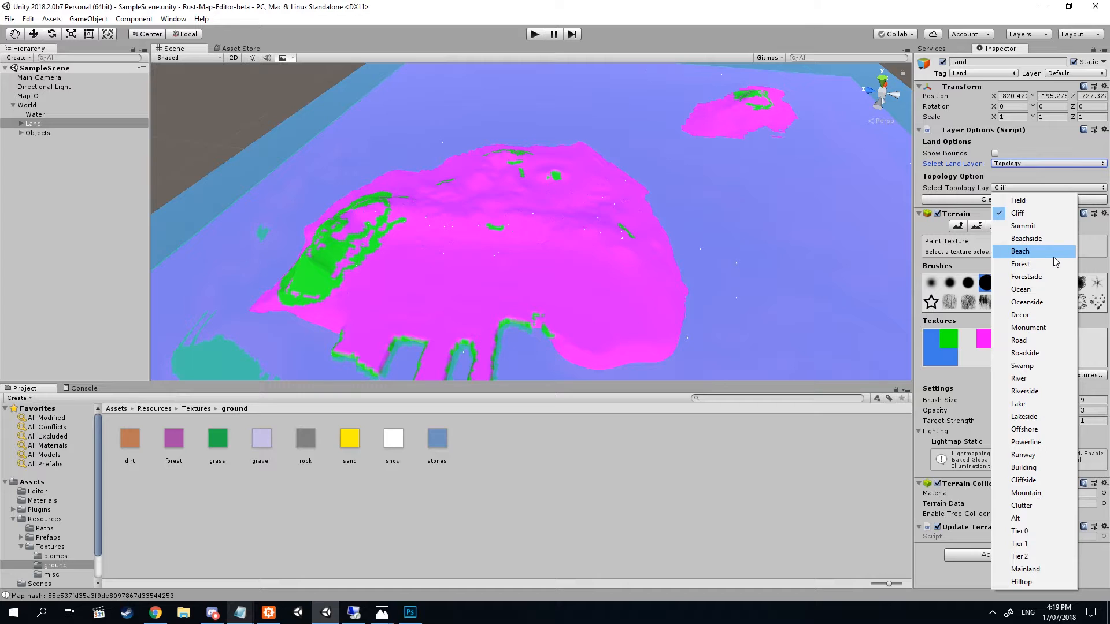
right_drag(641, 218, 616, 237)
key(w)
Open the terrain settings and show the Tier 0 topology layer, examining its coverage at the island's end
click(1069, 226)
click(1070, 190)
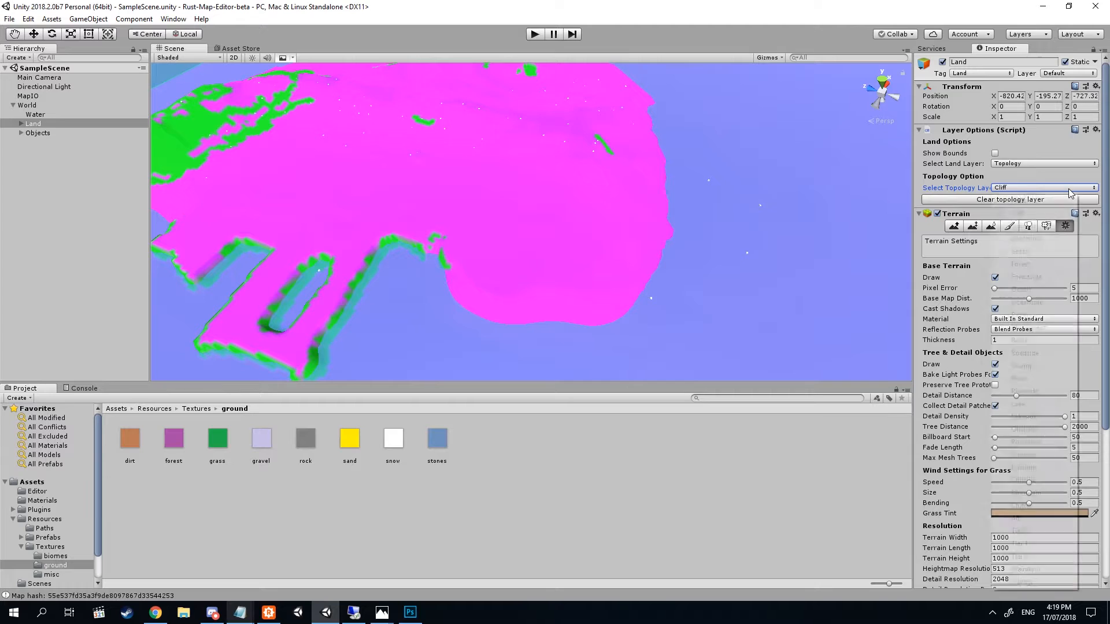
click(1035, 529)
right_drag(662, 317, 797, 282)
Switch the topology layer to Beach and paint a green patch inland on the large island with the third round brush
click(1060, 188)
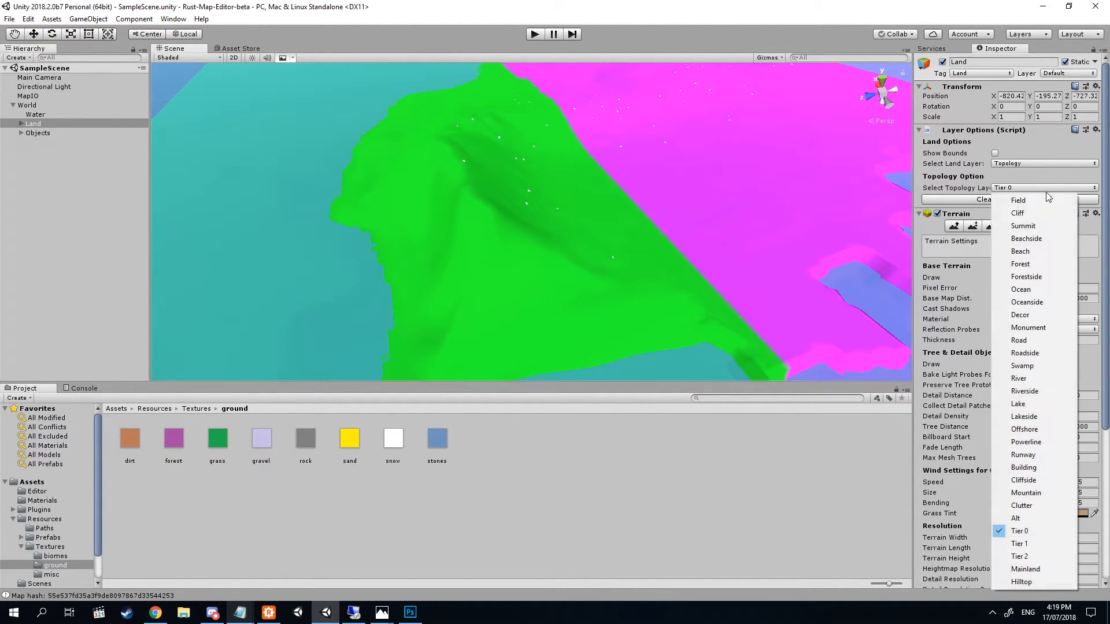
click(1032, 252)
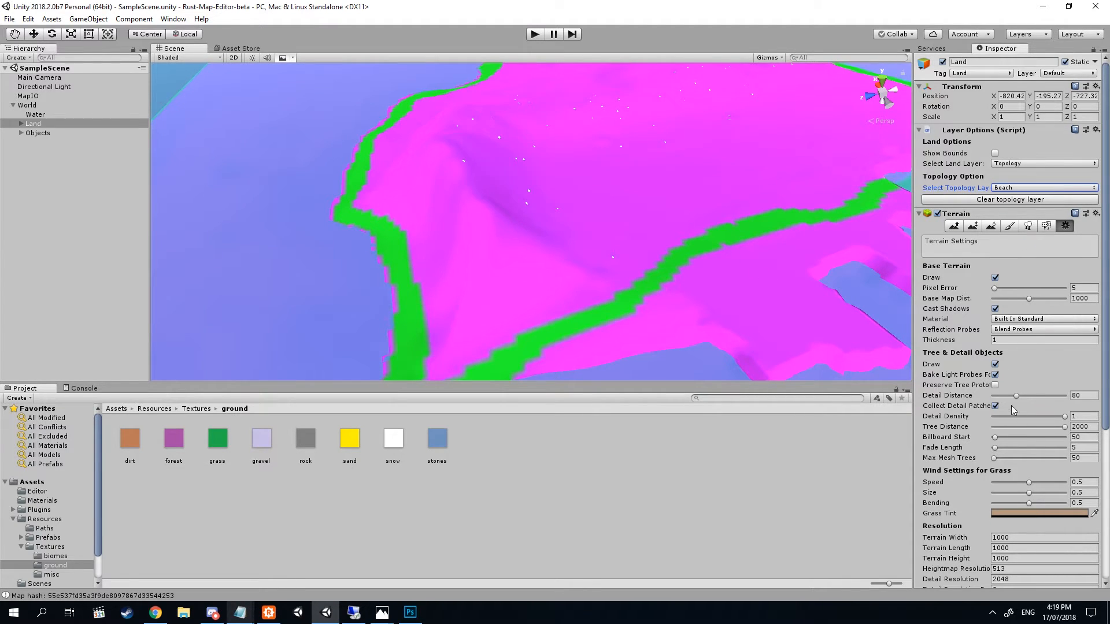
click(1009, 226)
click(968, 283)
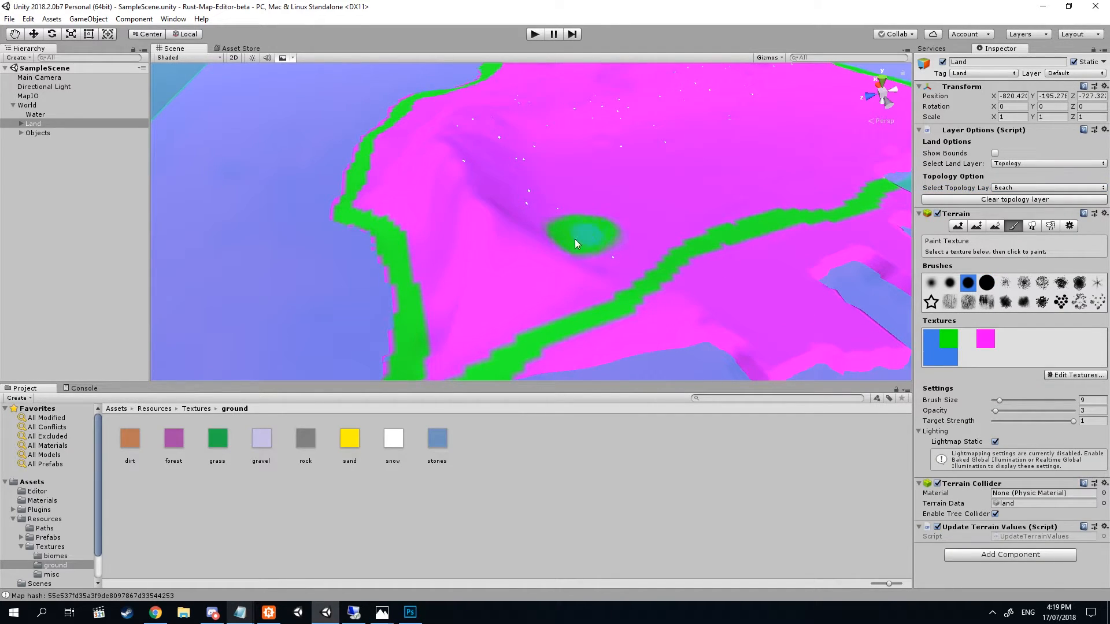
Switch the topology layer to Oceanside and paint a green patch at the same inland spot
click(1079, 189)
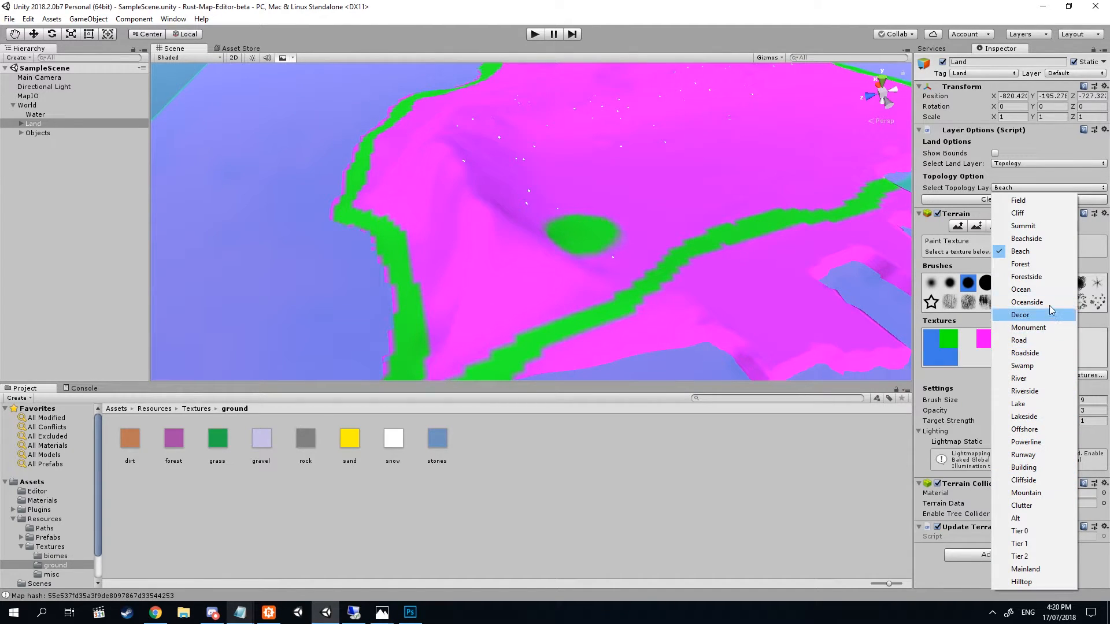
click(1026, 302)
drag(557, 230, 589, 229)
Switch the topology layer to Beachside and paint a green patch at the same inland spot
click(1067, 189)
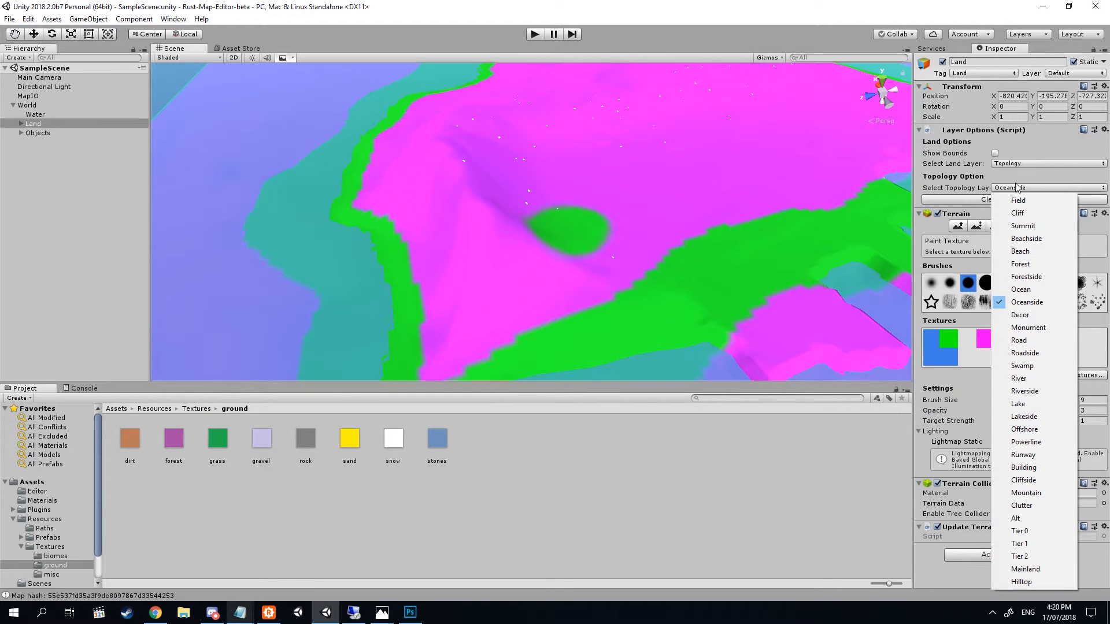
click(1027, 239)
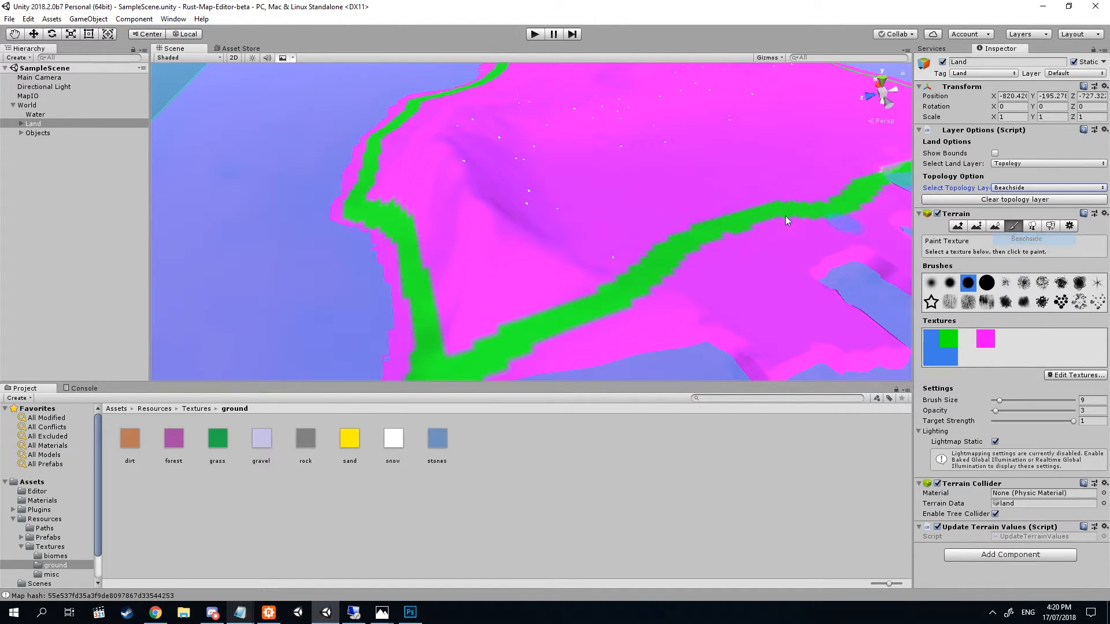
mouse_move(539, 223)
mouse_down()
mouse_move(527, 224)
mouse_move(513, 196)
mouse_up()
Examine the Beachside topology around both islands from near and far
scroll(514, 195, up, 8)
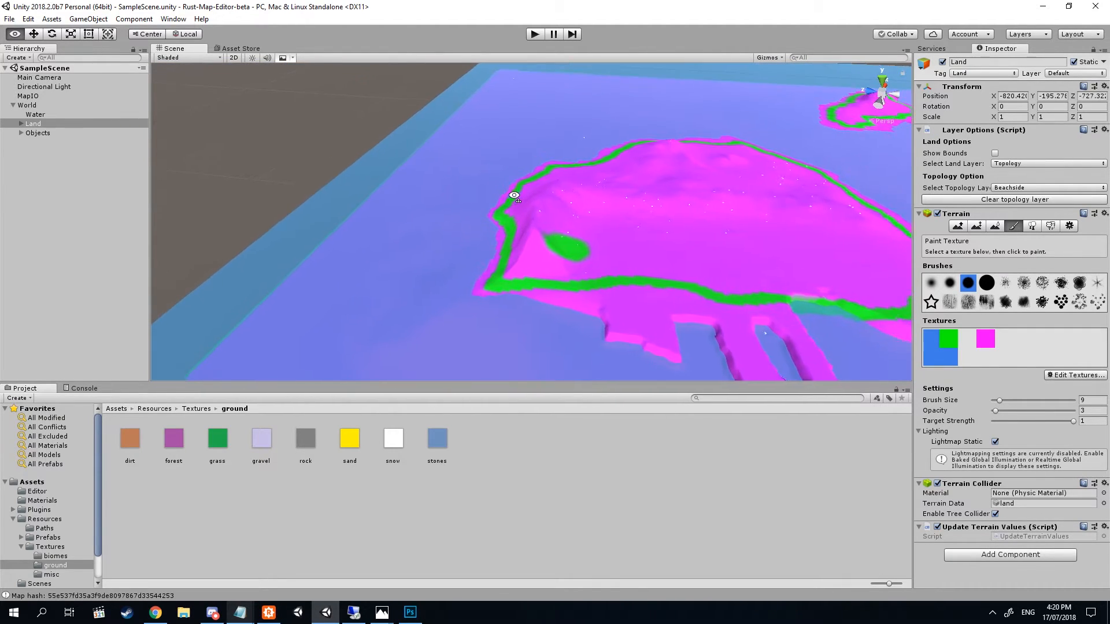
scroll(530, 239, down, 4)
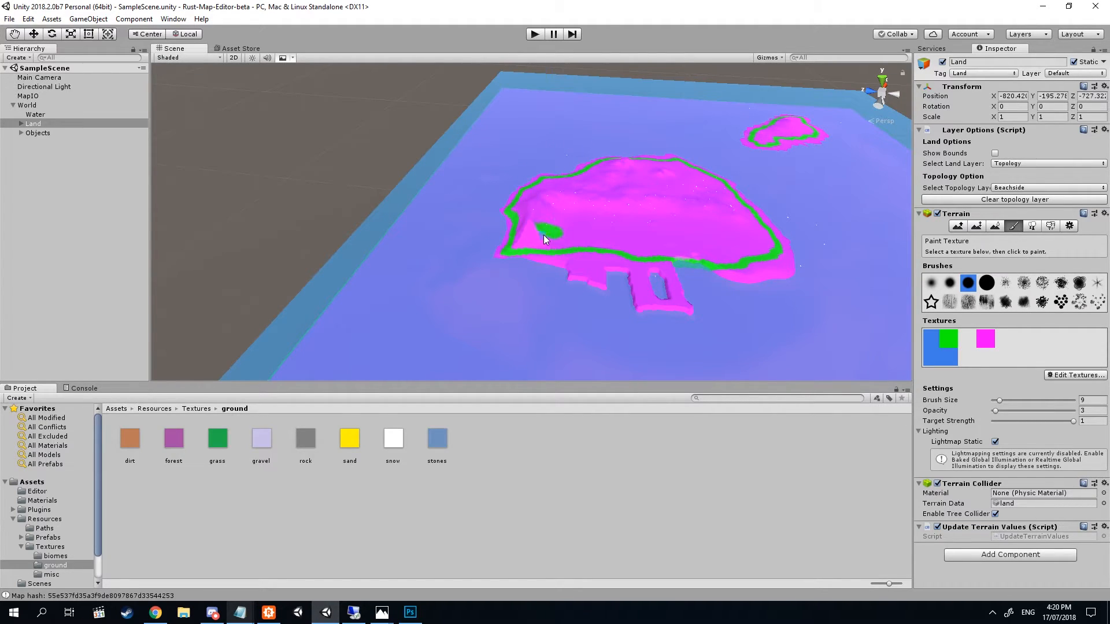
right_drag(557, 231, 532, 278)
key(w)
key(s)
key(w)
key(s)
key(w)
key(s)
key(w)
Show the Cliff topology layer and examine the cliff areas from the opposite side of the large island
click(1040, 189)
click(1017, 206)
right_drag(591, 254, 1056, 229)
key(w)
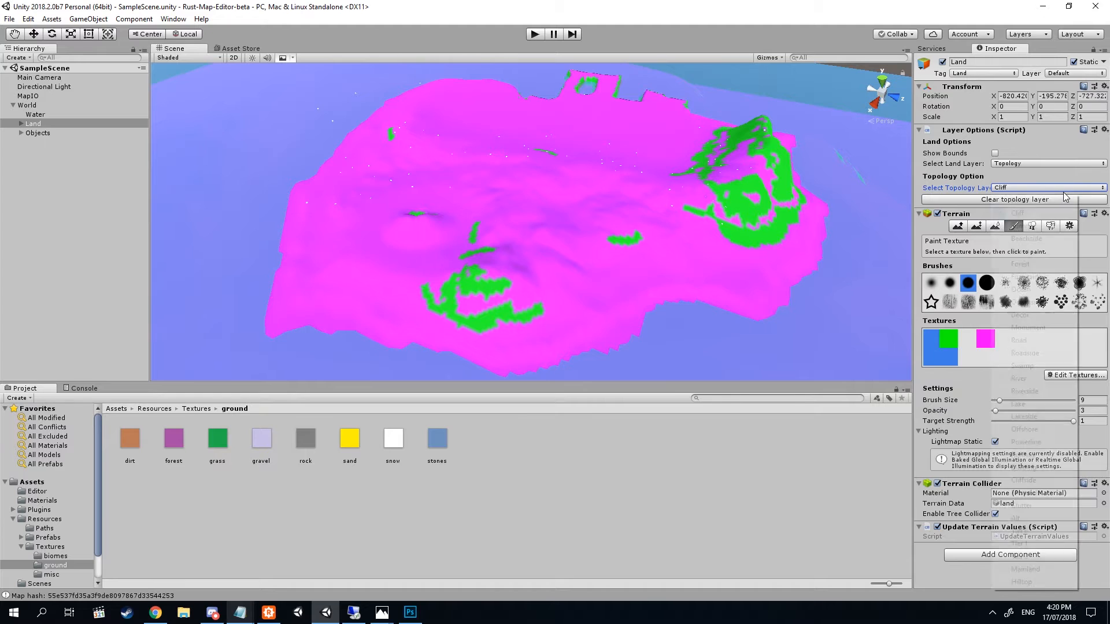
Show the Forest topology layer and examine its coverage of the large island from several sides
click(1020, 264)
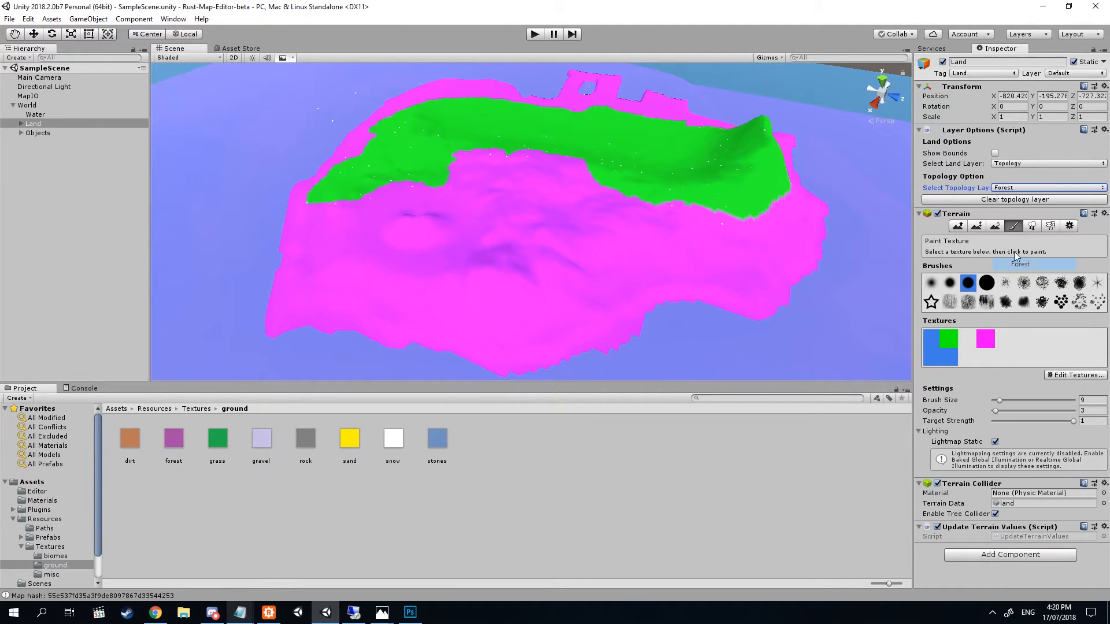
right_drag(782, 217, 887, 193)
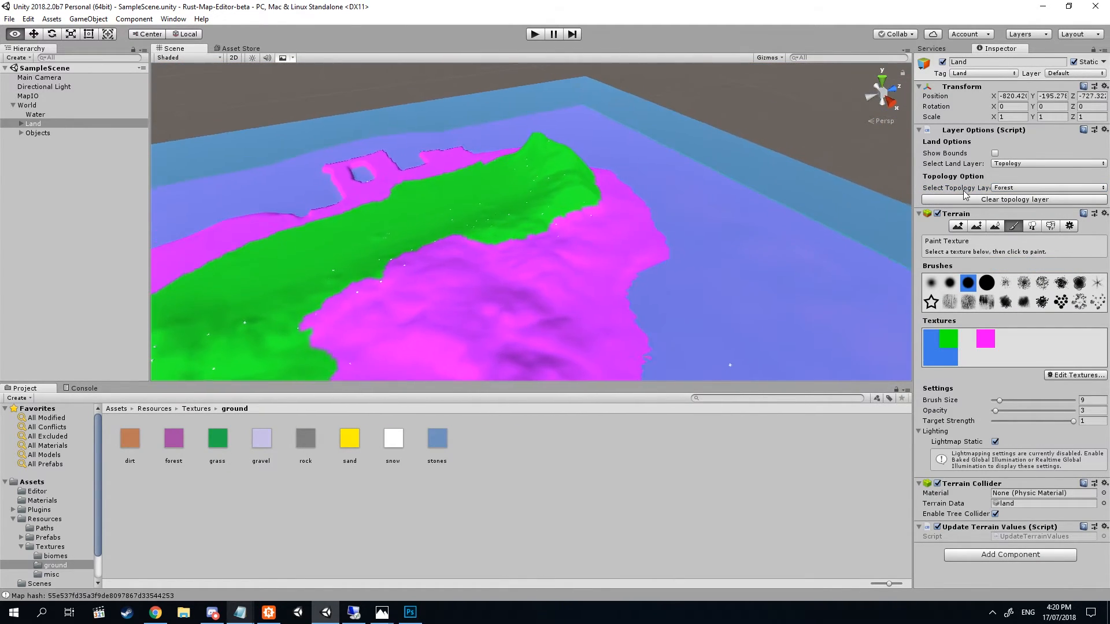
right_drag(964, 195, 665, 231)
right_drag(381, 170, 463, 218)
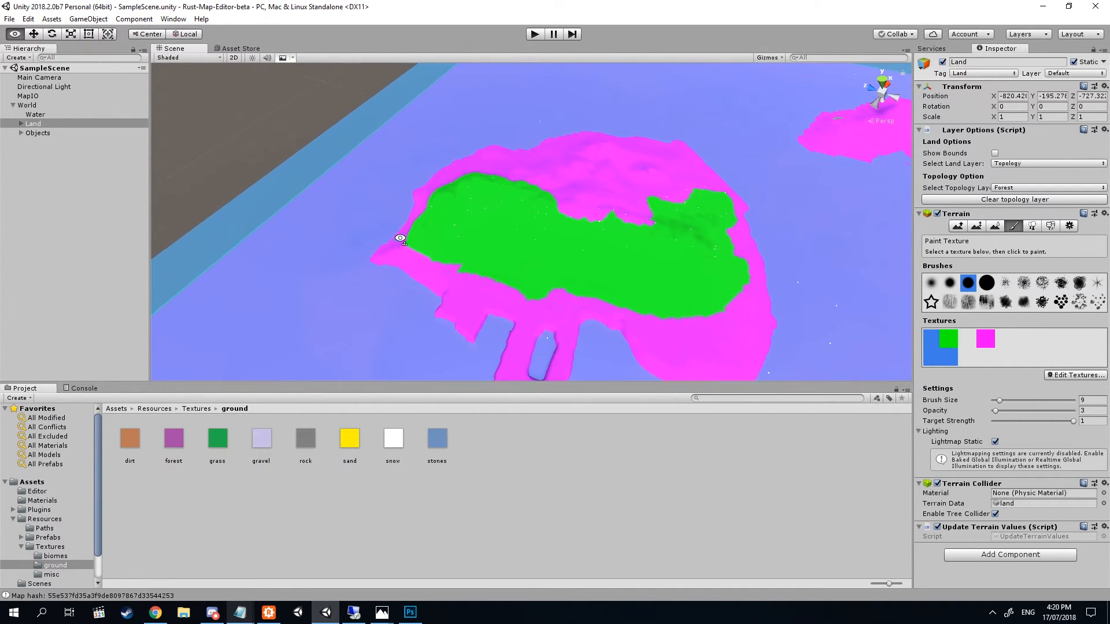
right_drag(400, 234, 512, 229)
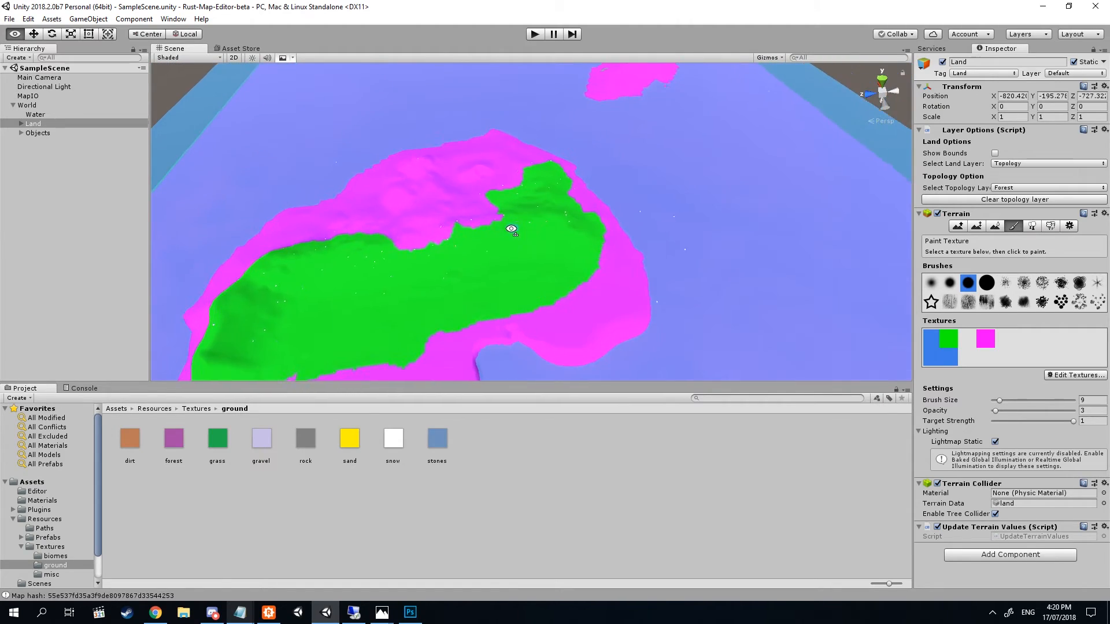
right_drag(443, 239, 506, 230)
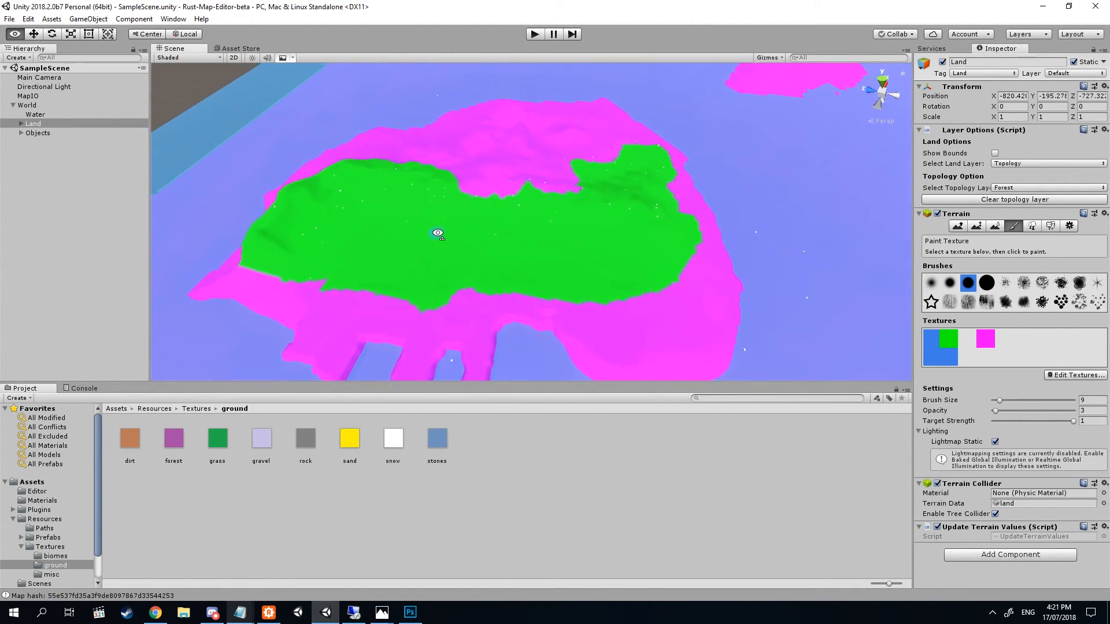
mouse_move(435, 235)
right_down()
mouse_move(436, 208)
mouse_move(468, 238)
mouse_move(463, 203)
mouse_move(443, 232)
right_up()
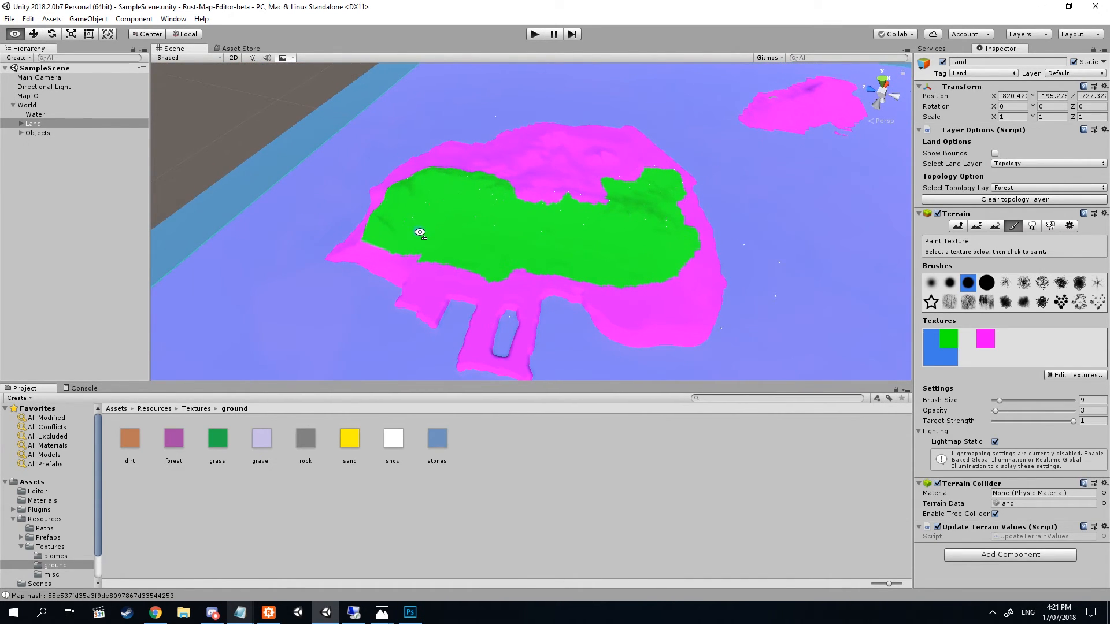